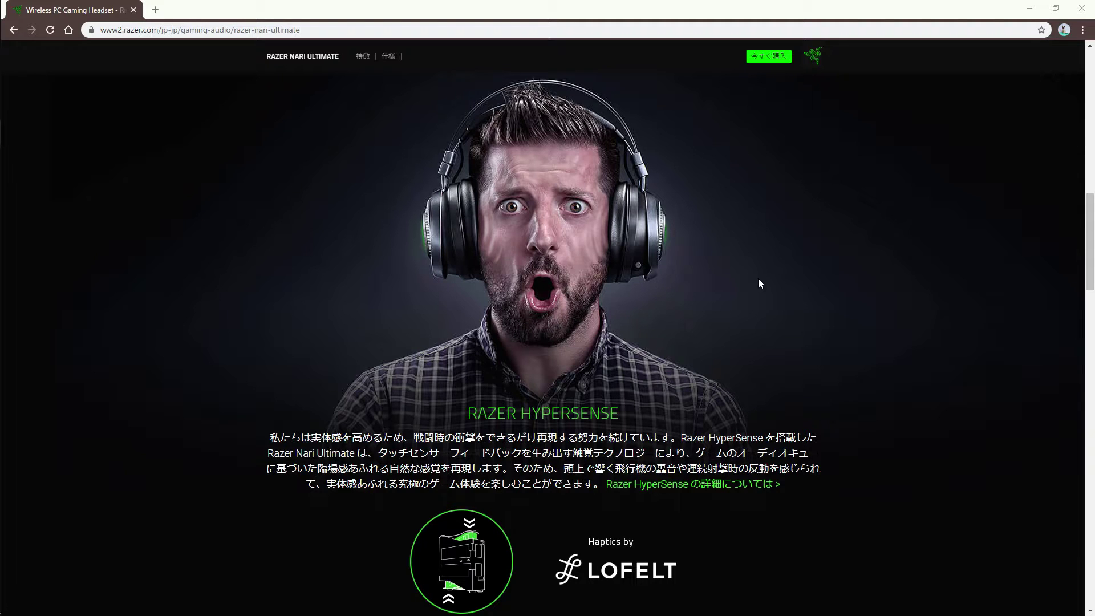
Step: Examine the Razer Nari Ultimate product page, covering HyperSense, THX Spatial Audio, comfort, その他の機能 and the technical specifications
scroll(699, 246, down, 7)
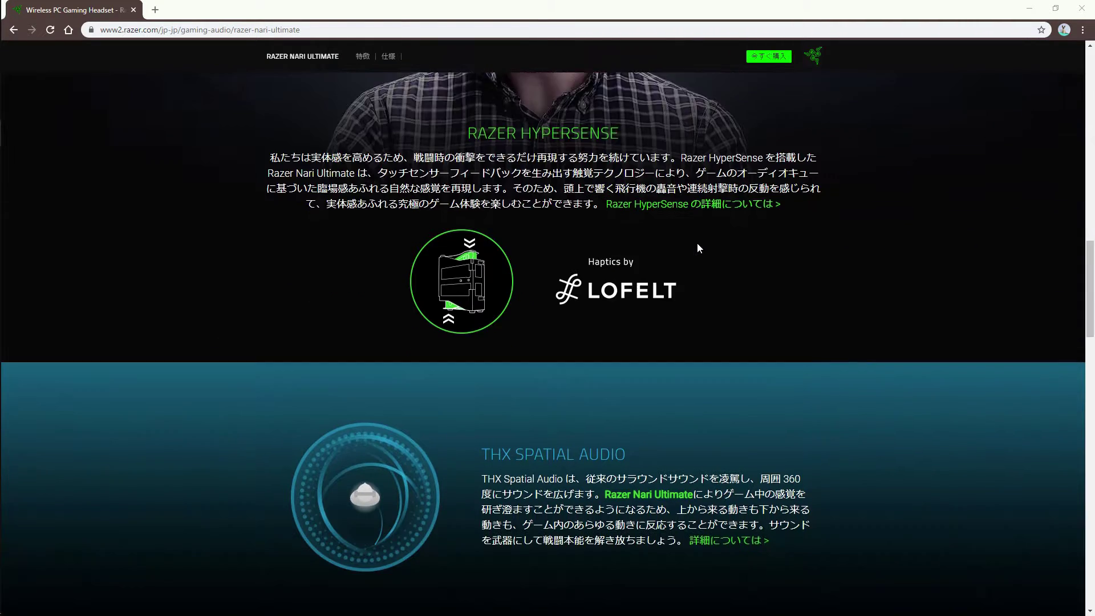
scroll(698, 248, down, 11)
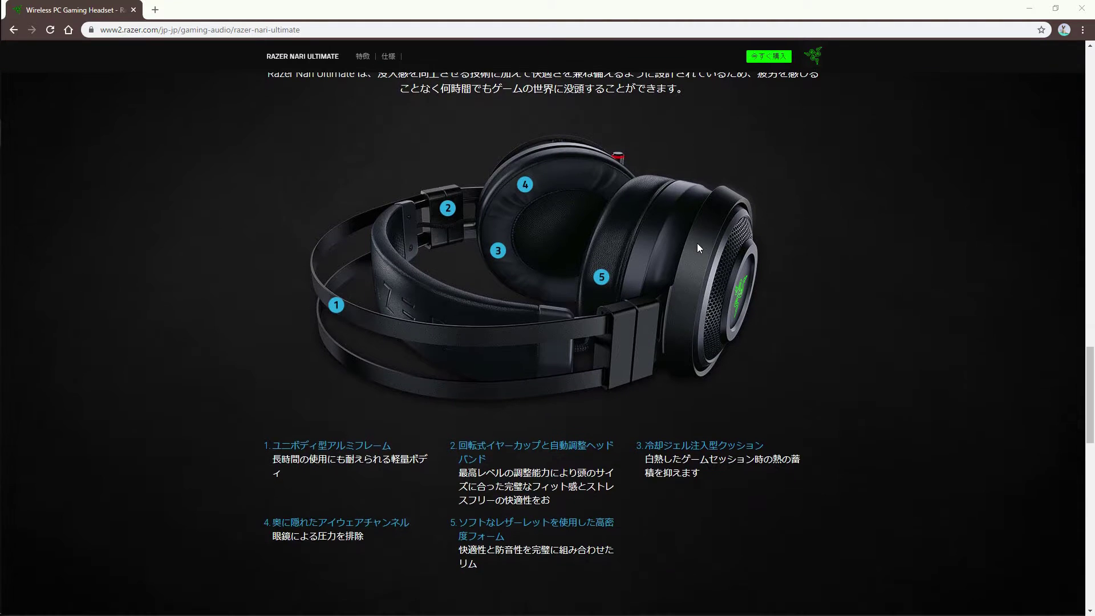
scroll(697, 243, up, 1)
scroll(655, 307, down, 2)
scroll(652, 306, down, 4)
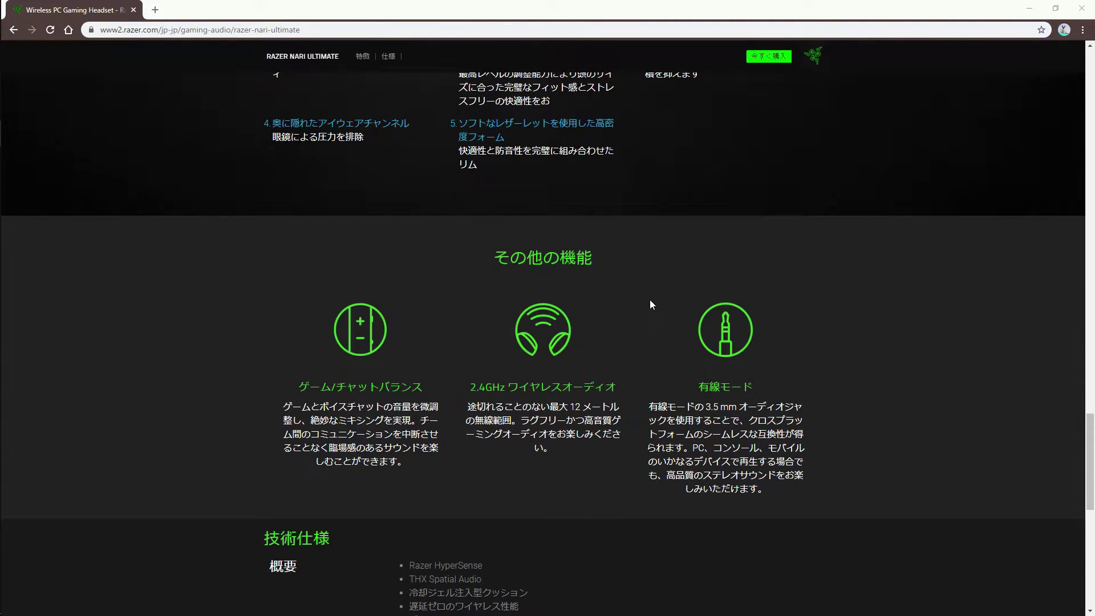
scroll(651, 304, down, 4)
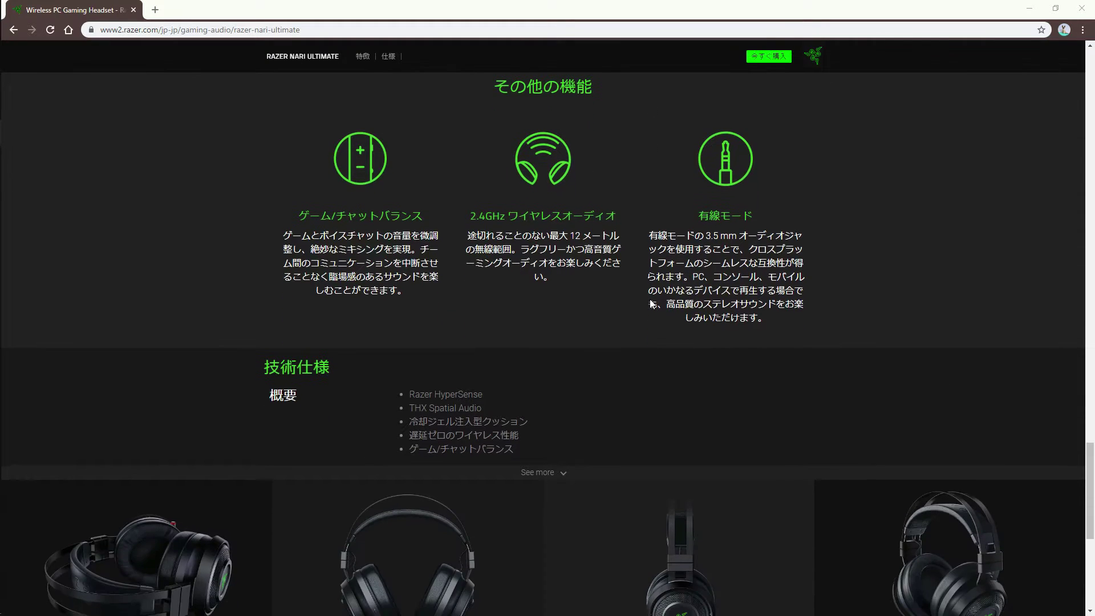
scroll(651, 304, up, 6)
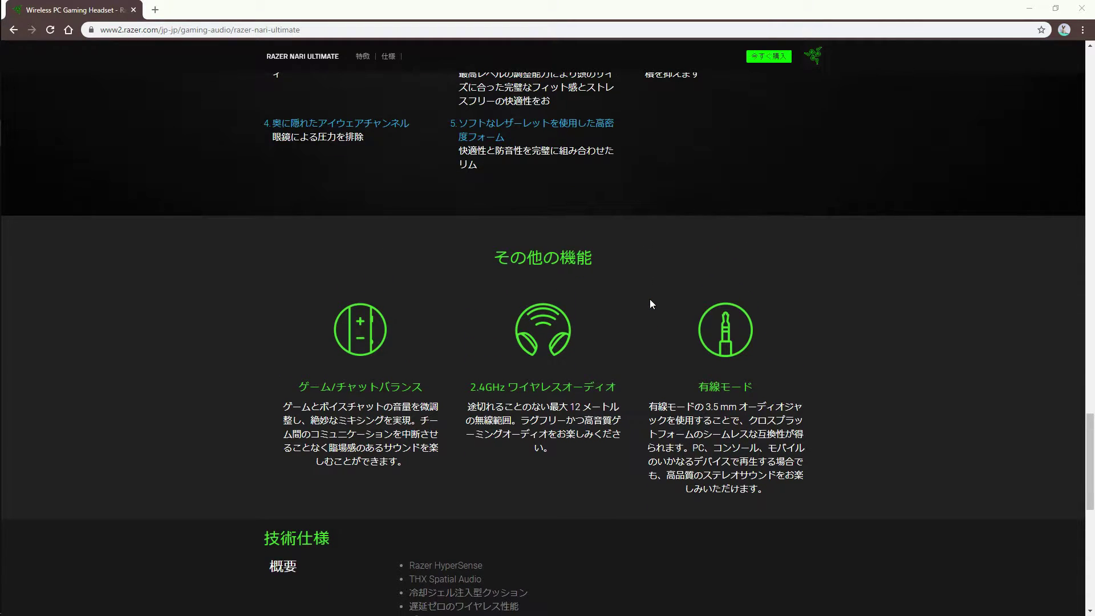
scroll(652, 304, up, 16)
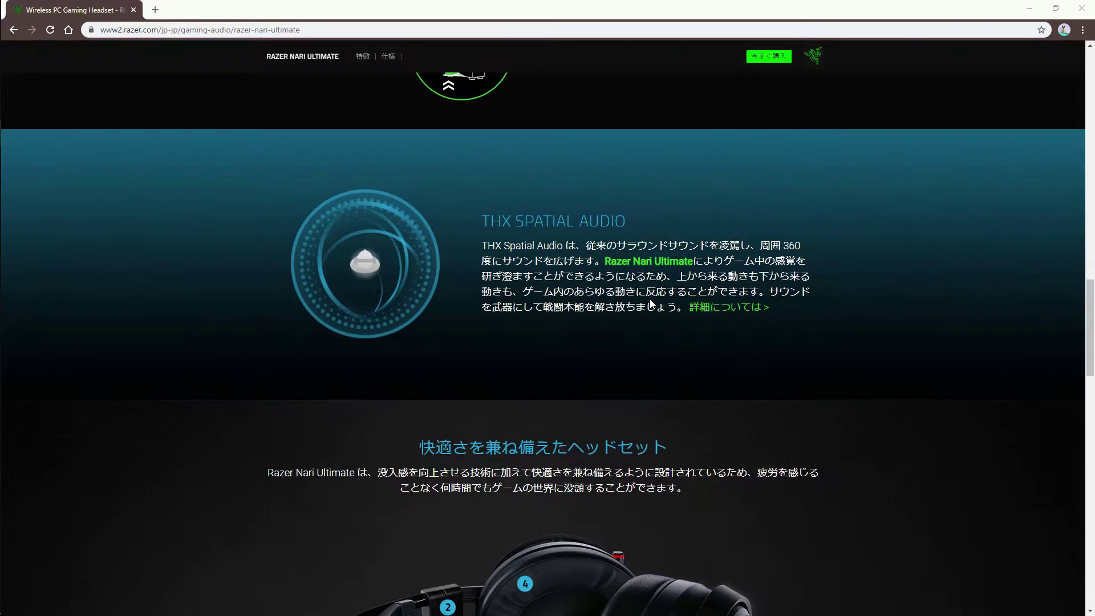
scroll(650, 299, up, 11)
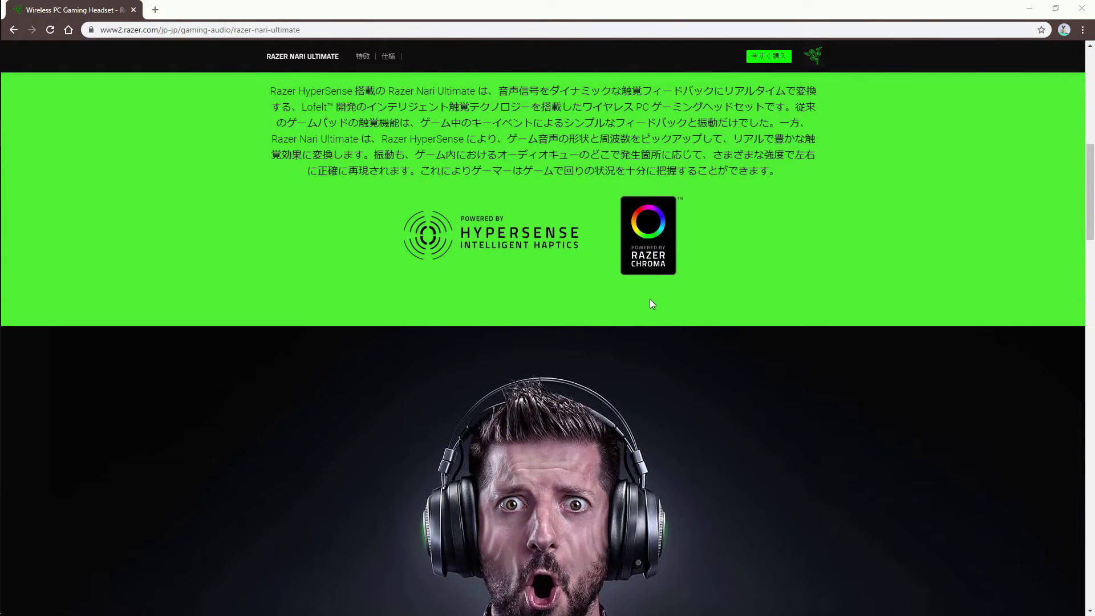
scroll(649, 299, up, 8)
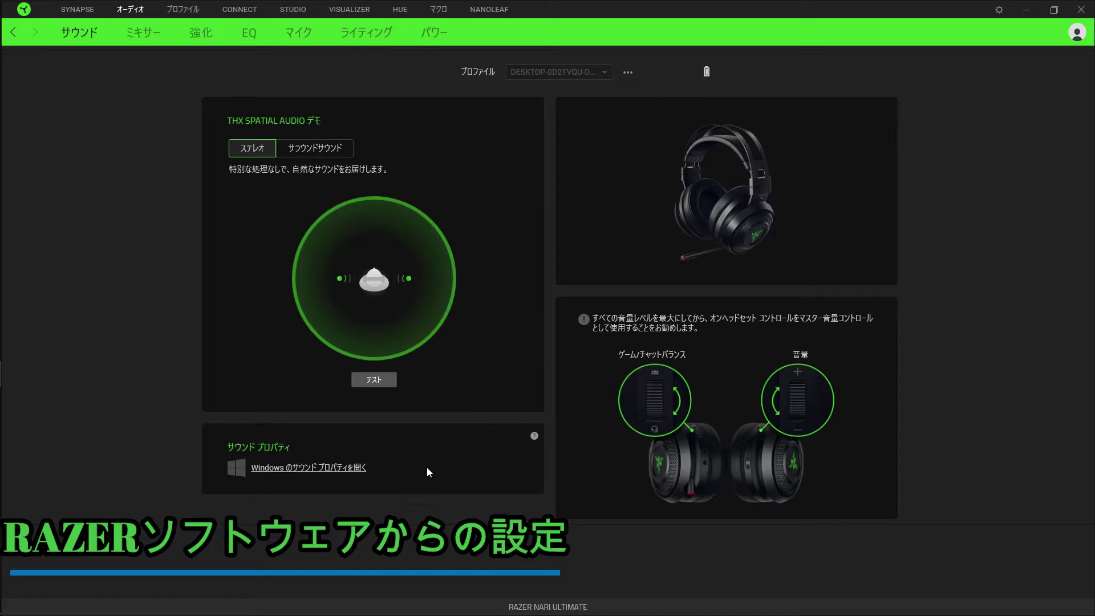
Step: Open the Windows sound properties, review the Razer Nari Ultimate Chat and Game playback devices, and close the dialog
click(347, 467)
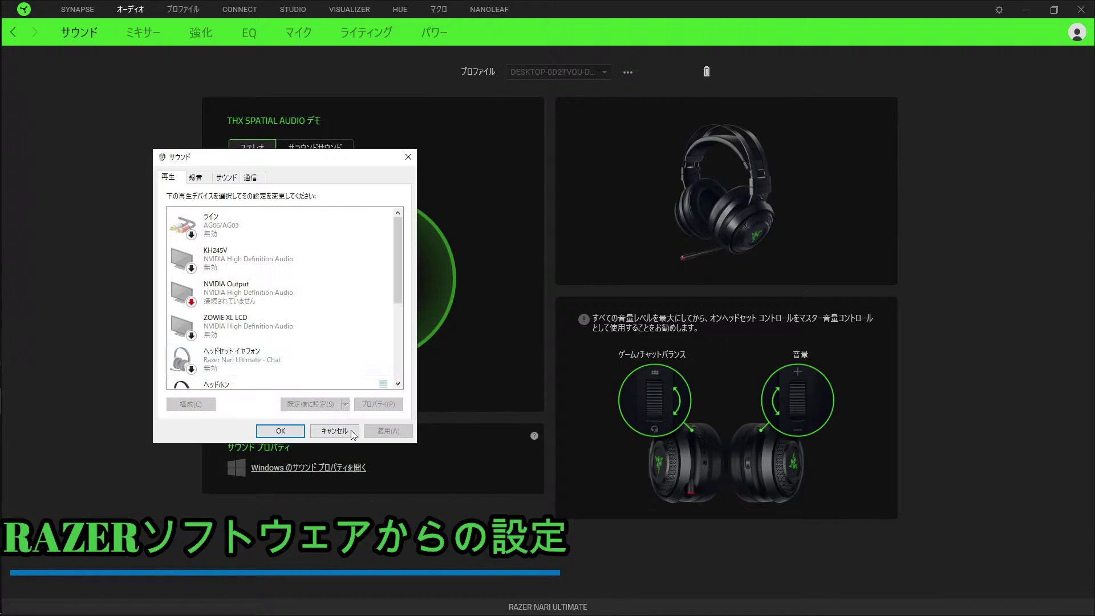
scroll(284, 325, down, 1)
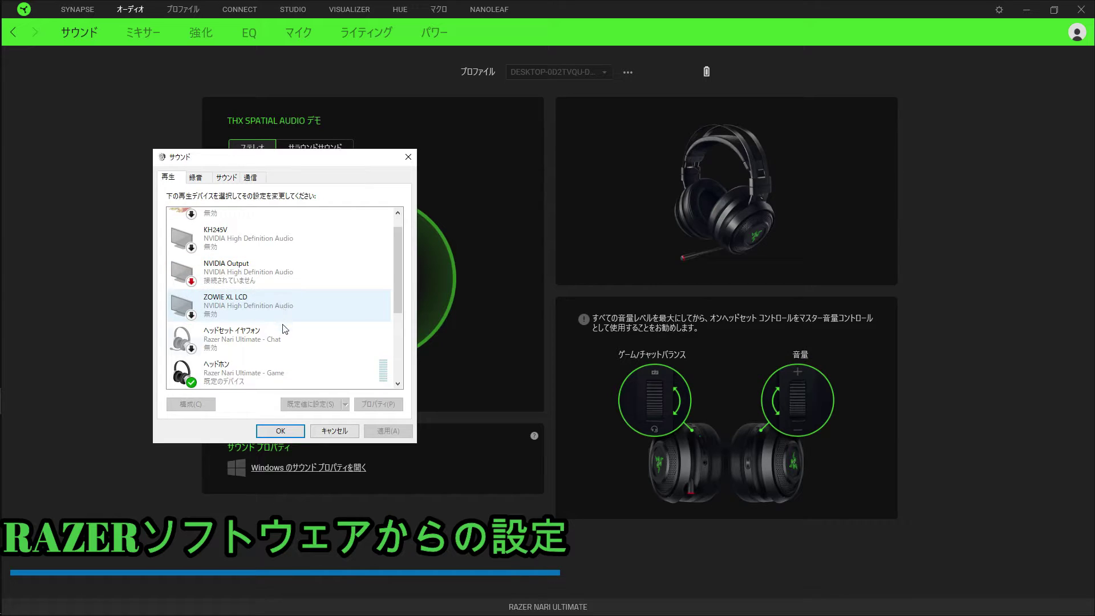
scroll(281, 343, down, 1)
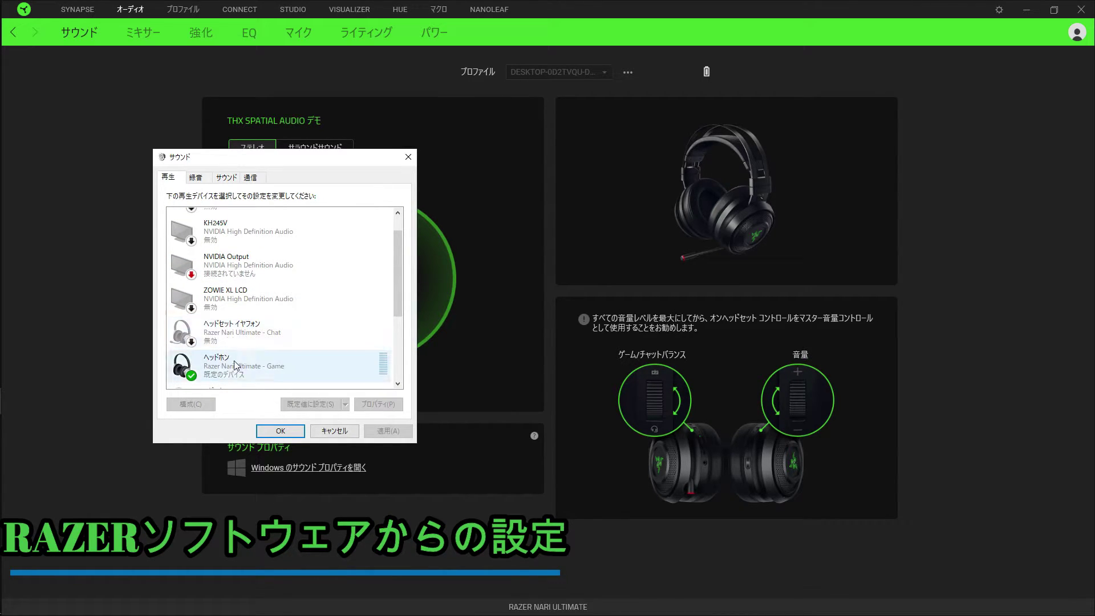
right_click(215, 341)
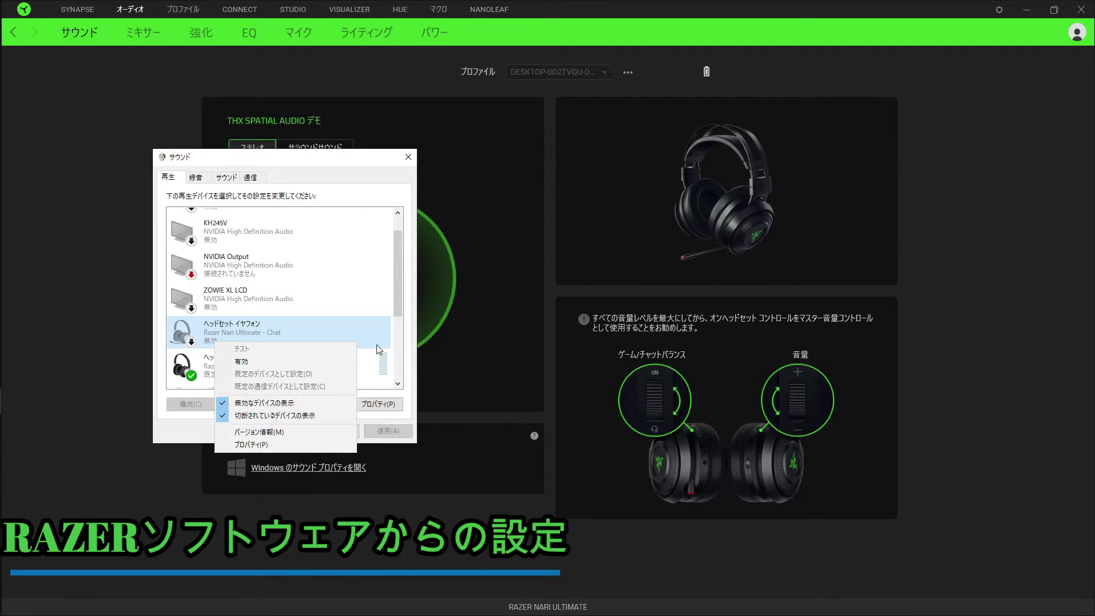
click(411, 355)
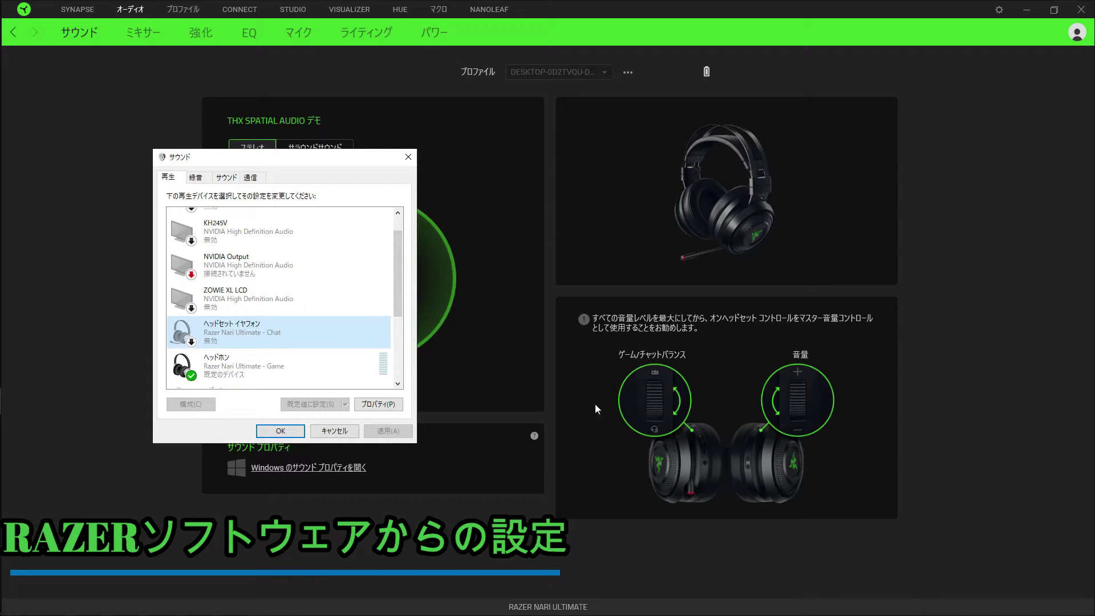
scroll(377, 344, down, 2)
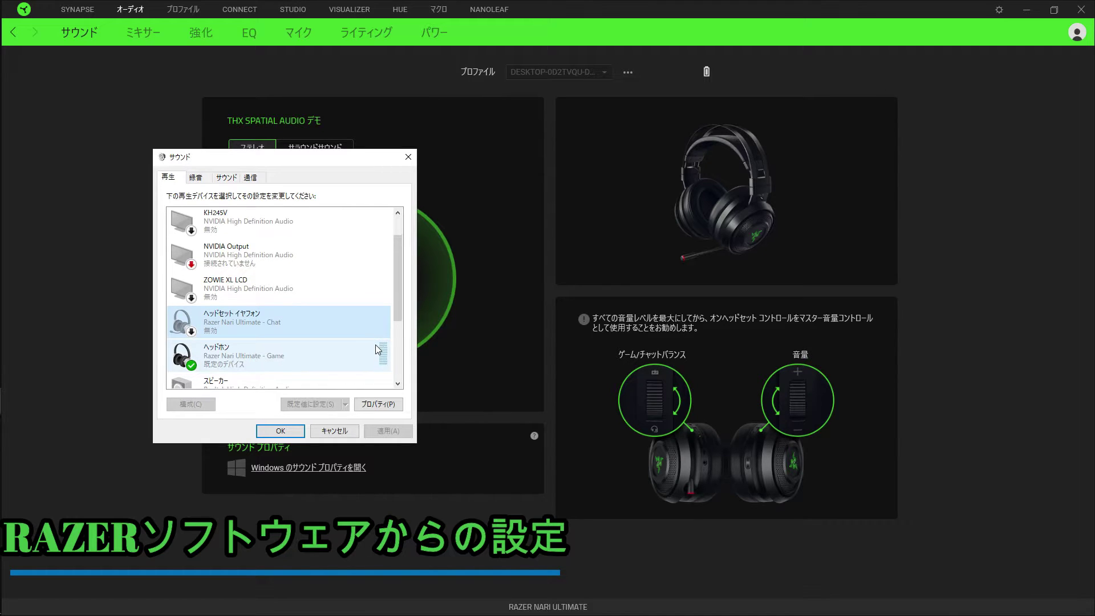
scroll(274, 337, down, 1)
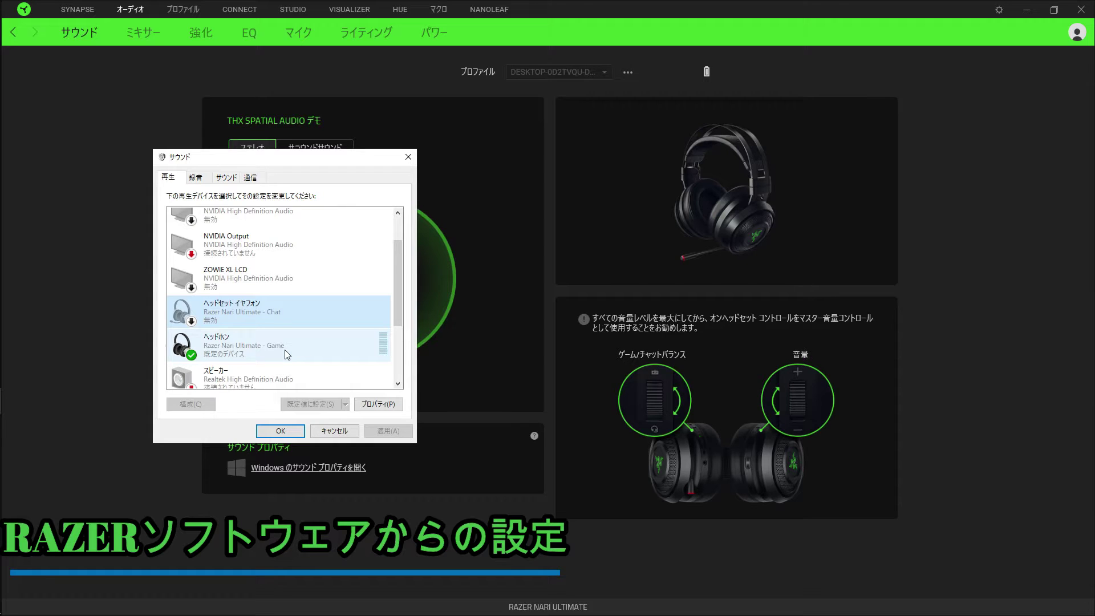
click(280, 431)
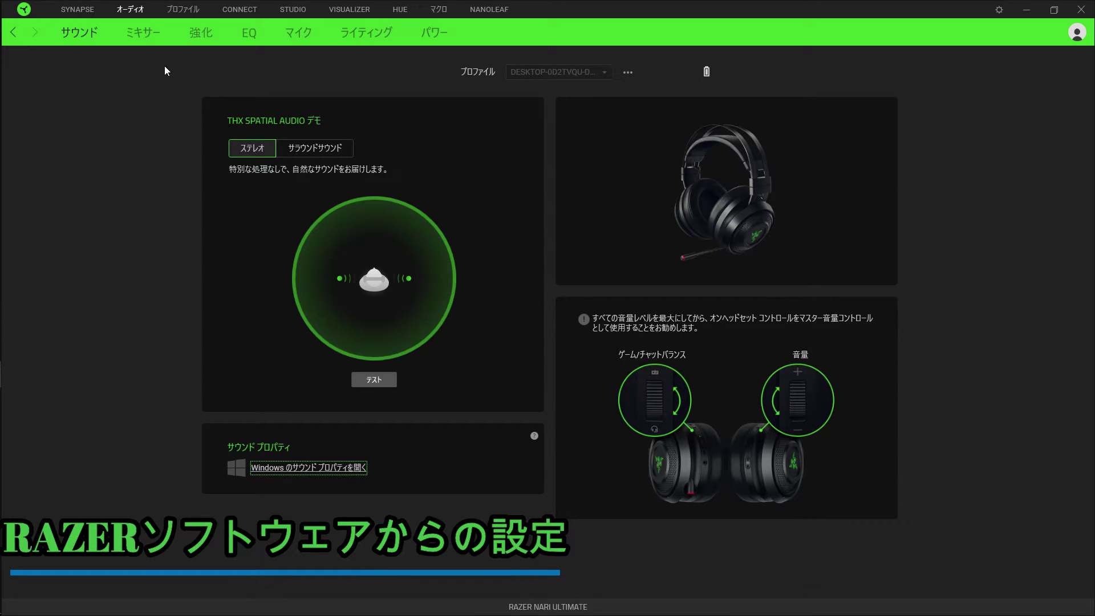
Step: Choose サラウンドサウンド for Rainbow Six in the THX Spatial Audio mixer and return to the サウンド page
click(152, 36)
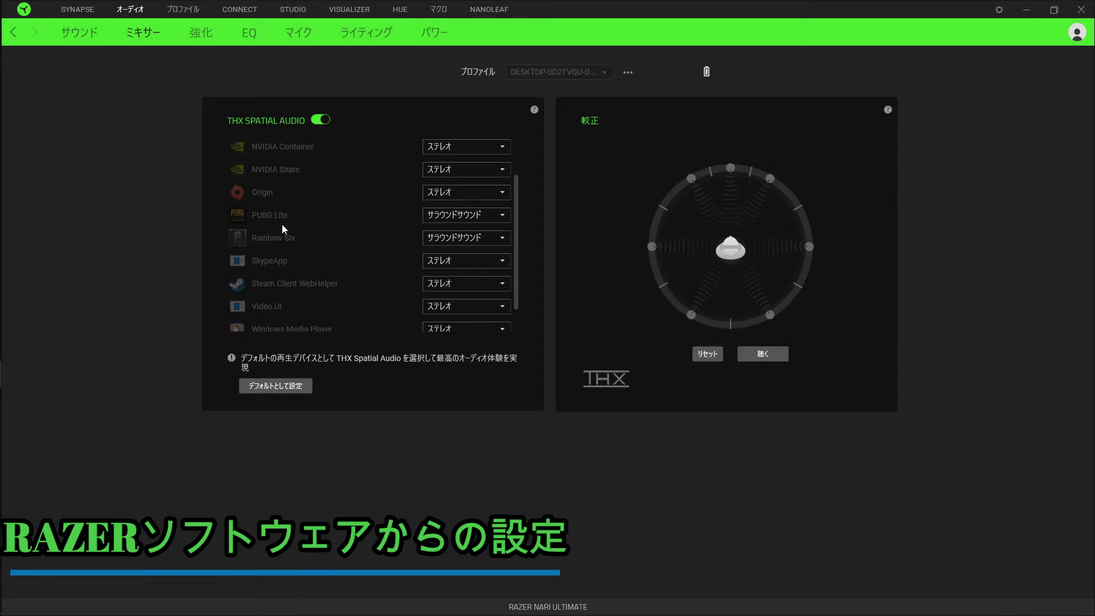
click(489, 236)
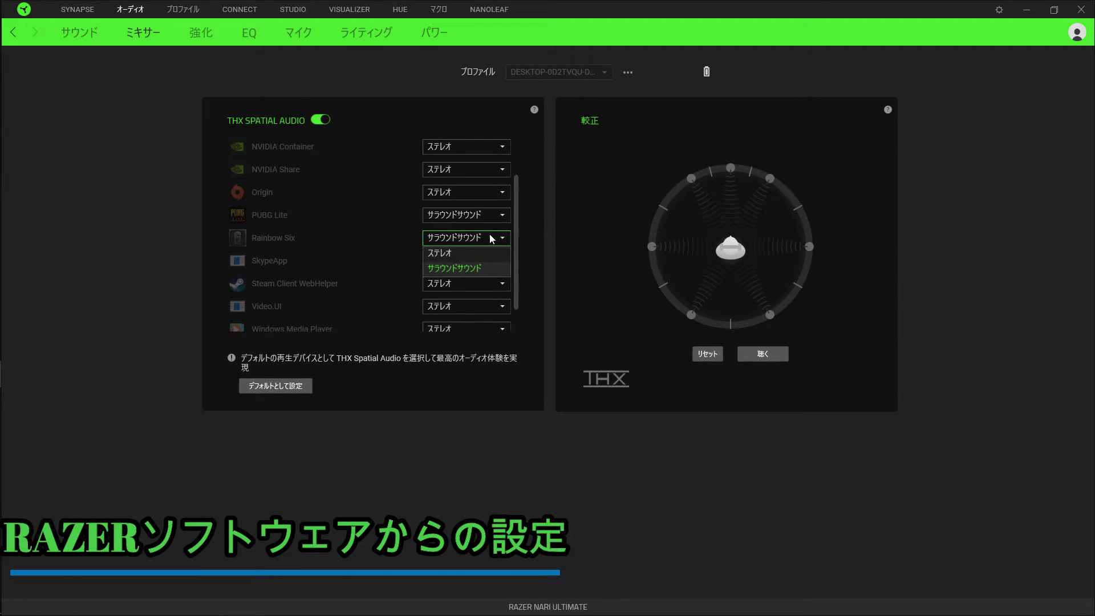
click(487, 269)
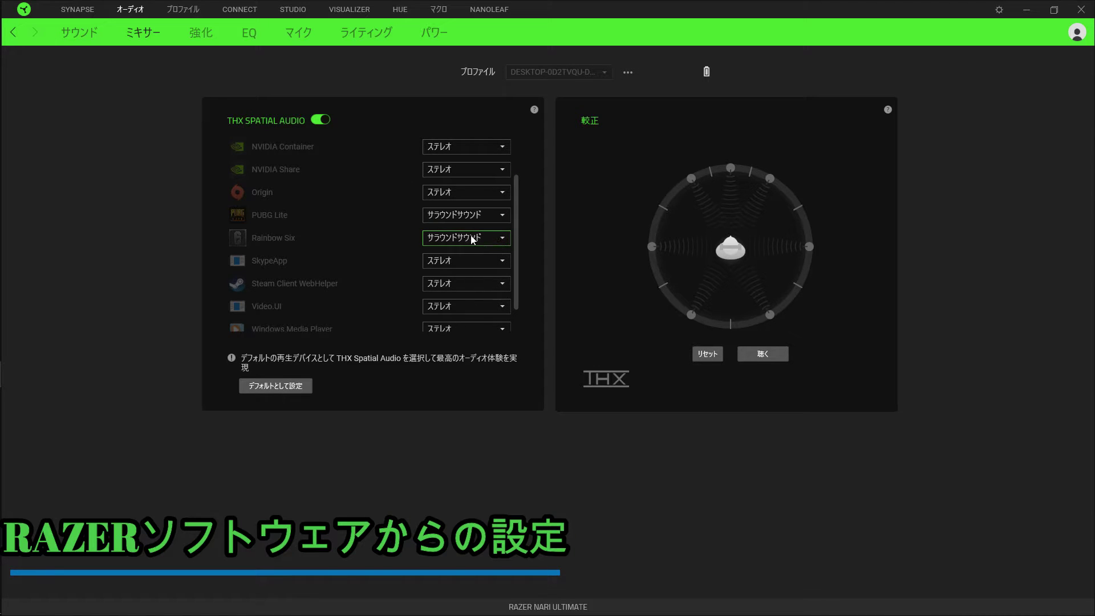
click(83, 36)
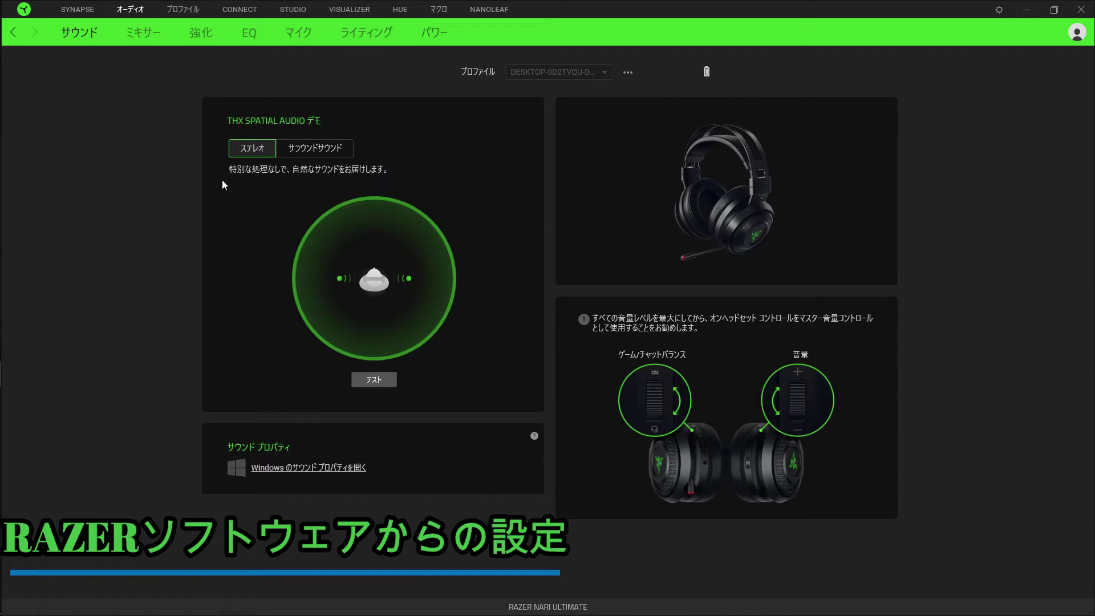
Step: Open the 強化 page and read the help notes for 低音ブースト, 音声の明瞭度 and 音の正規化
click(194, 36)
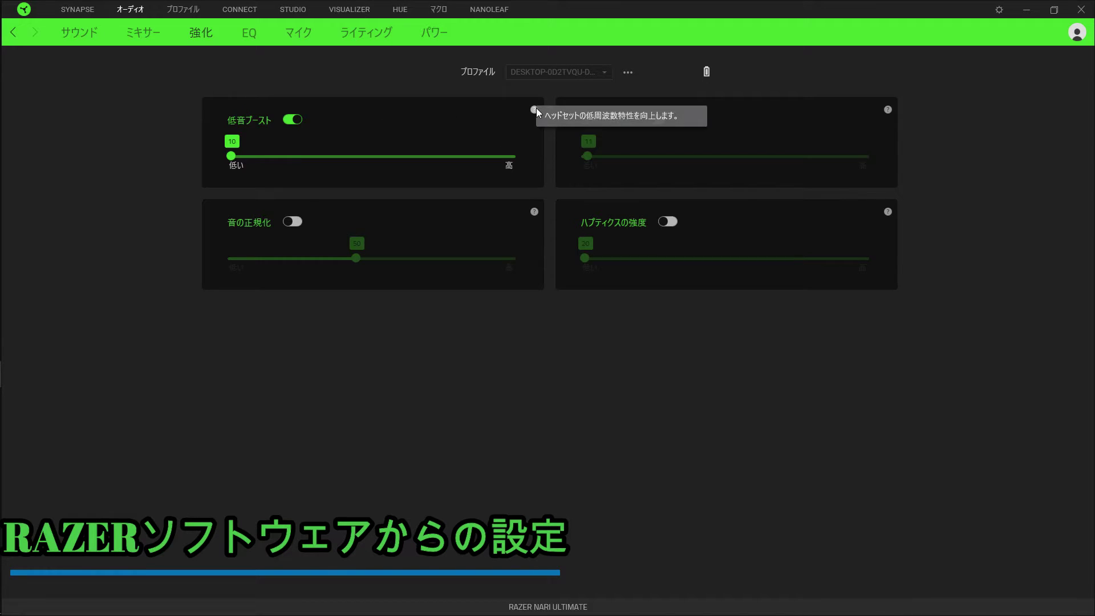
mouse_move(536, 110)
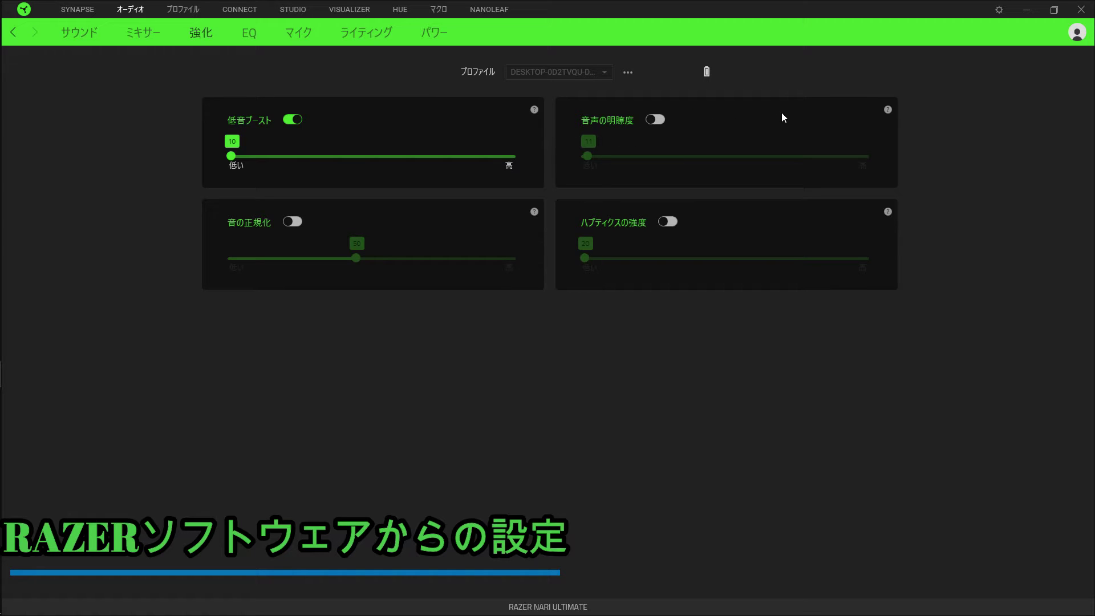
mouse_move(890, 110)
mouse_move(533, 212)
Step: Try ハプティクスの強度 at levels from 40 to 90, return it to its minimum, and turn it off
click(668, 222)
click(655, 258)
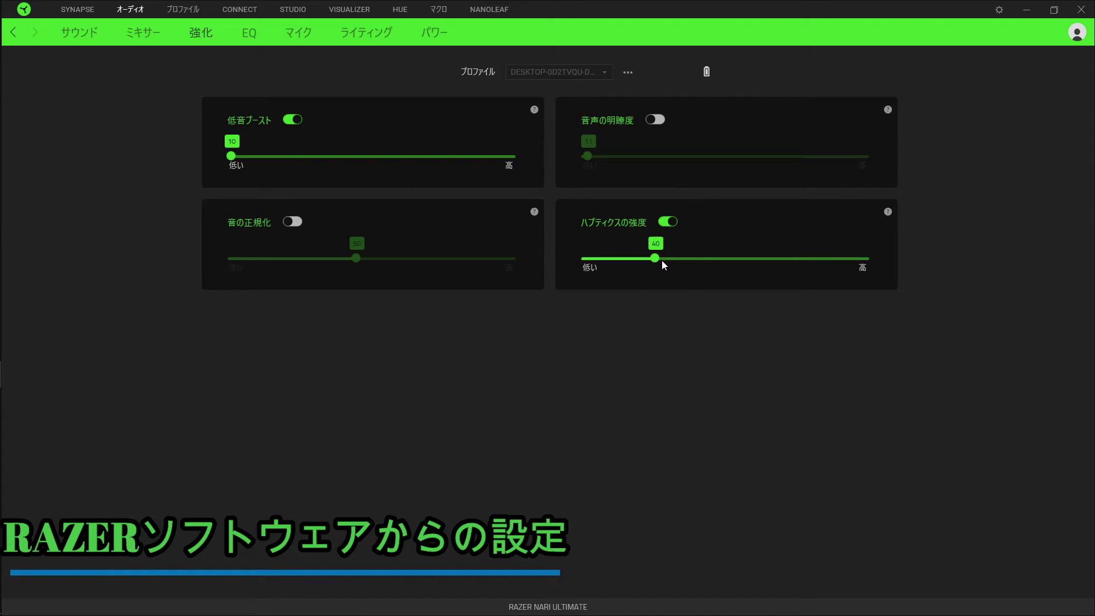
click(723, 257)
click(776, 257)
click(801, 260)
click(811, 260)
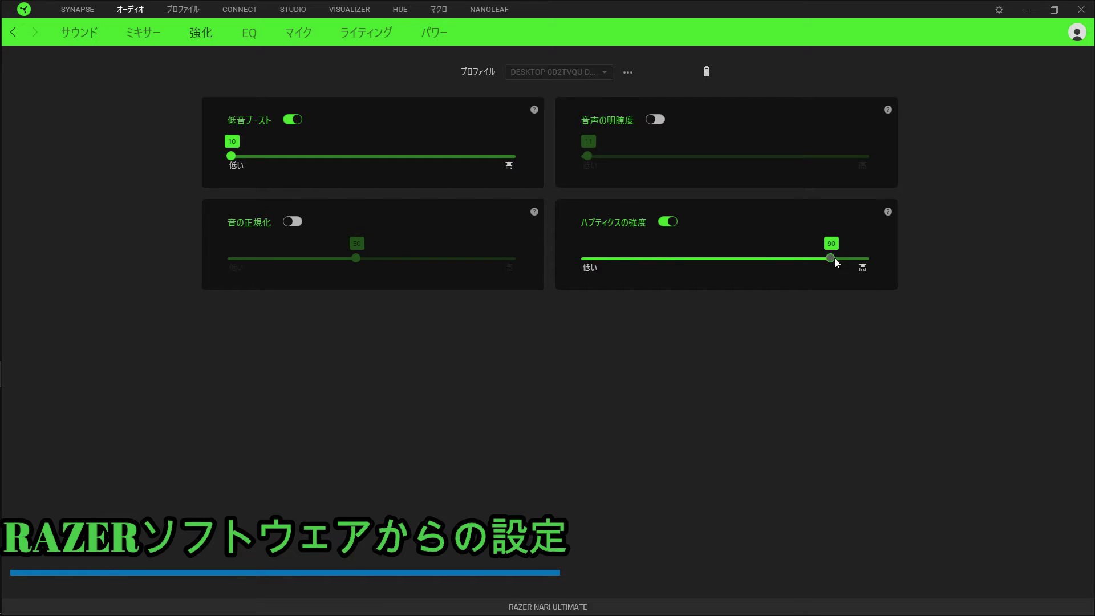
mouse_move(580, 252)
mouse_down()
mouse_move(872, 248)
mouse_move(597, 242)
mouse_up()
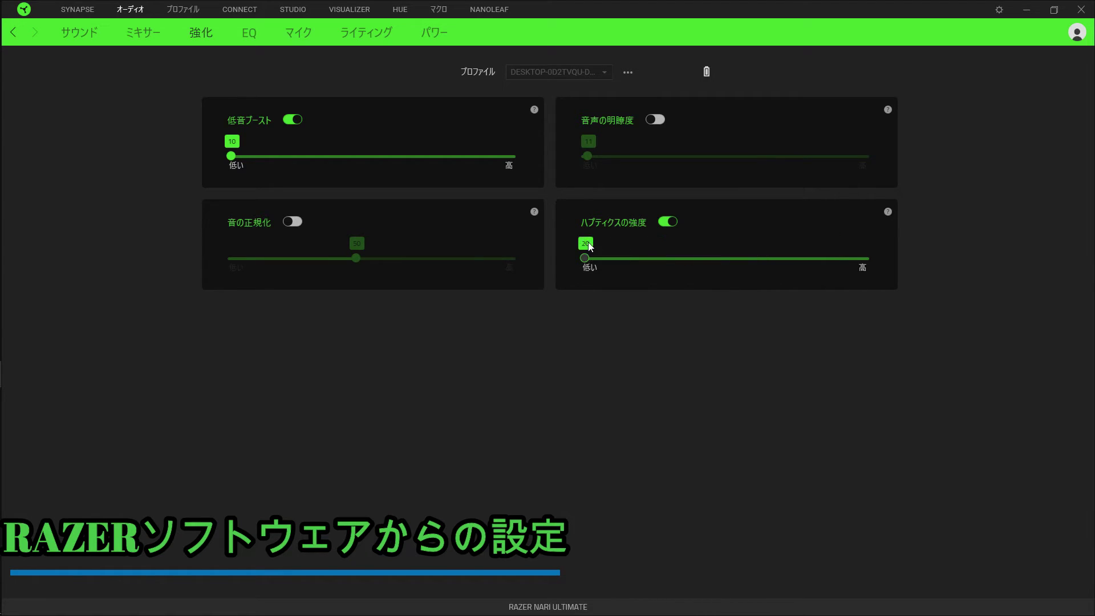
click(669, 224)
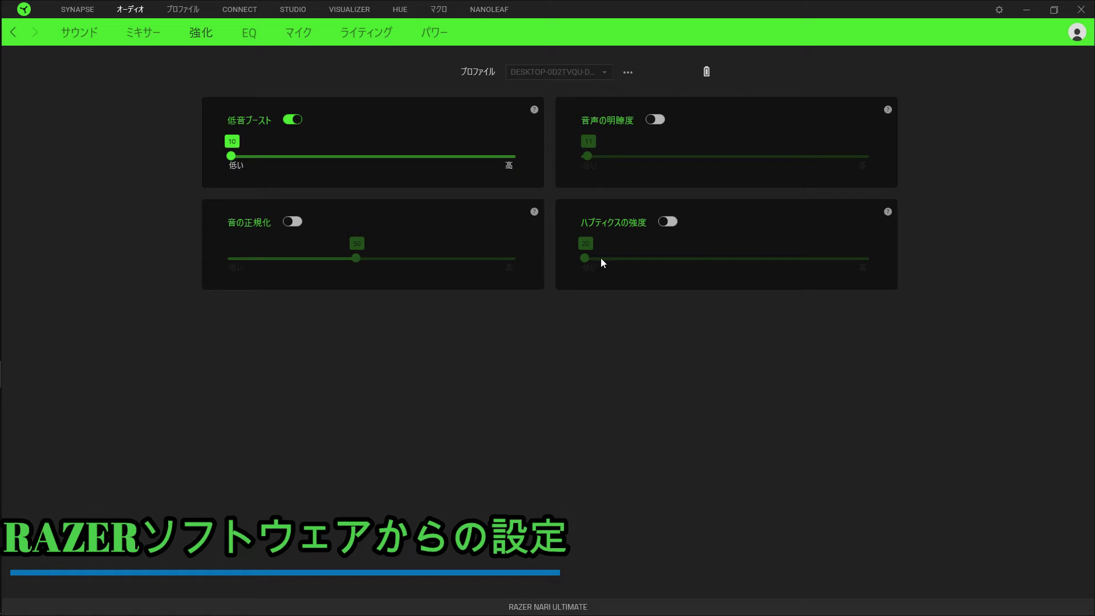
Step: Compare the equalizer presets デフォルト, ゲーム, 映画, 音楽 and カスタム, finishing on ゲーム
click(246, 39)
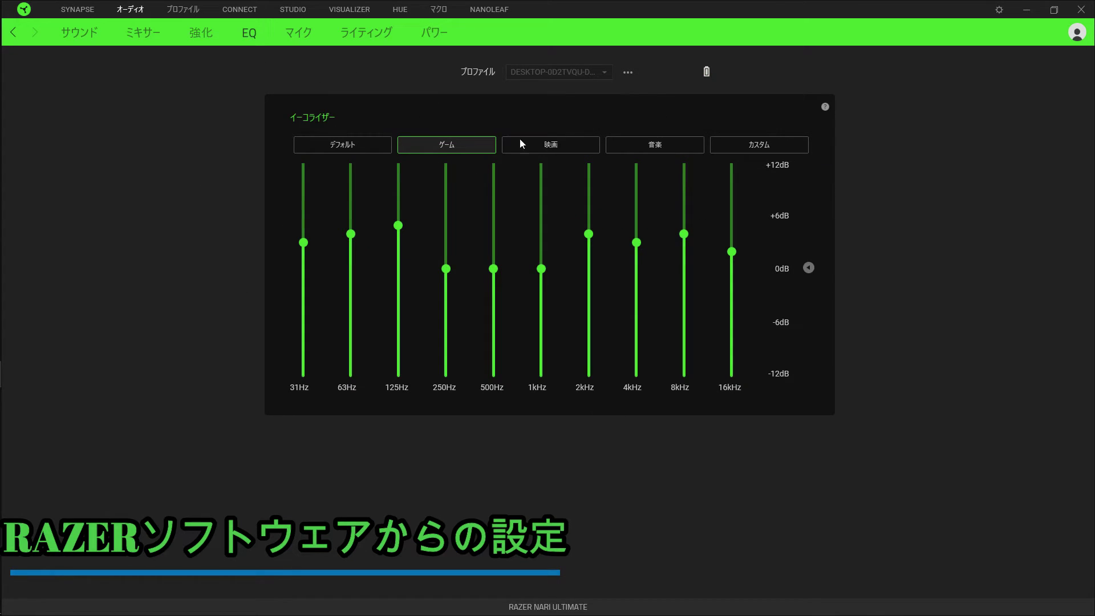
click(351, 147)
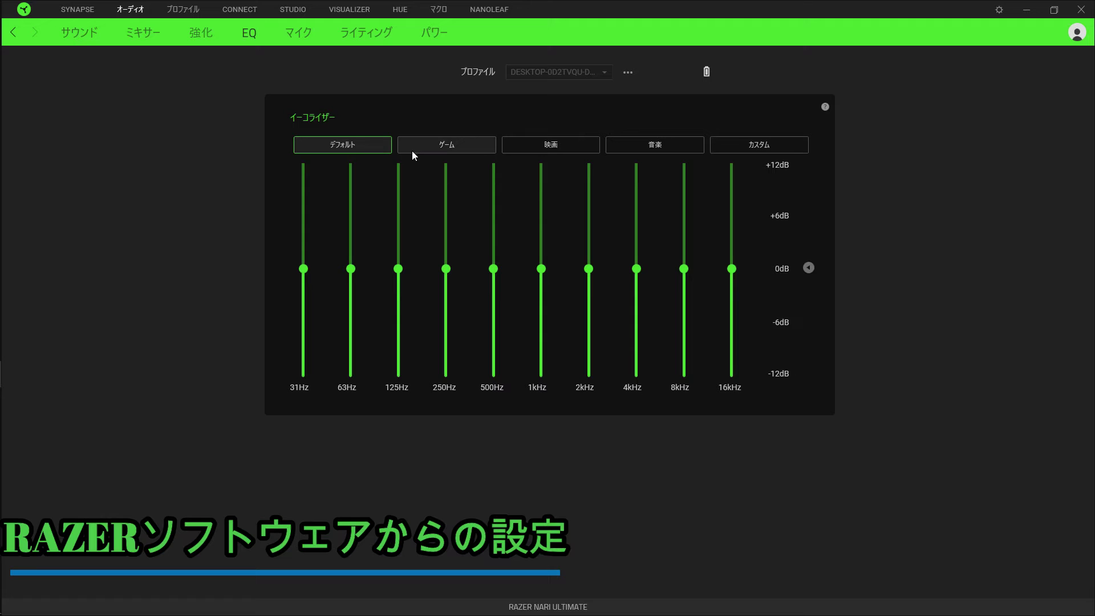
click(448, 145)
click(552, 145)
click(647, 148)
click(736, 149)
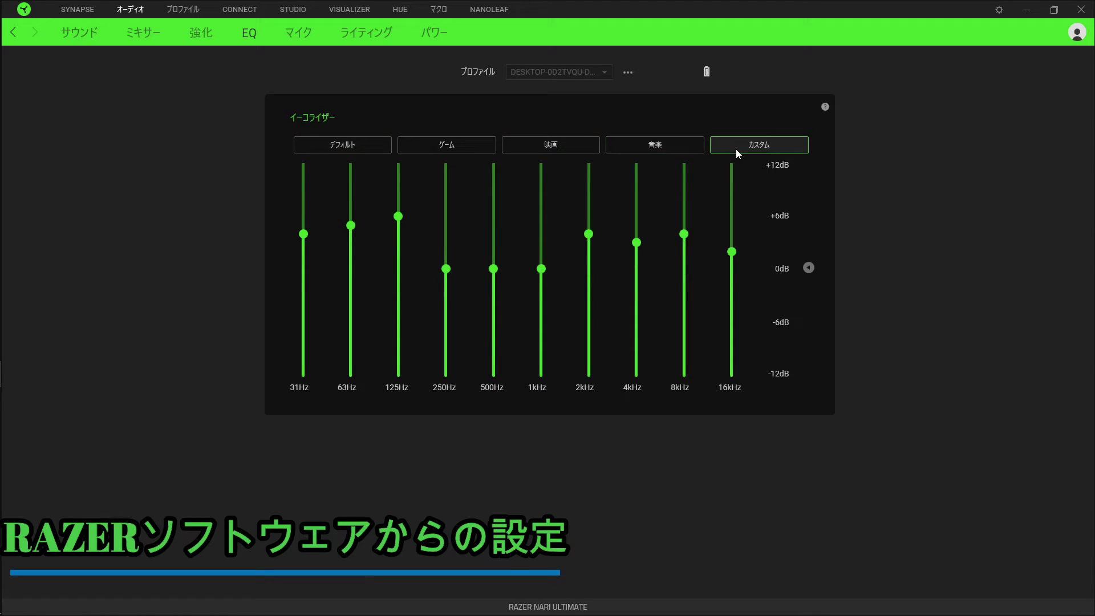
click(470, 149)
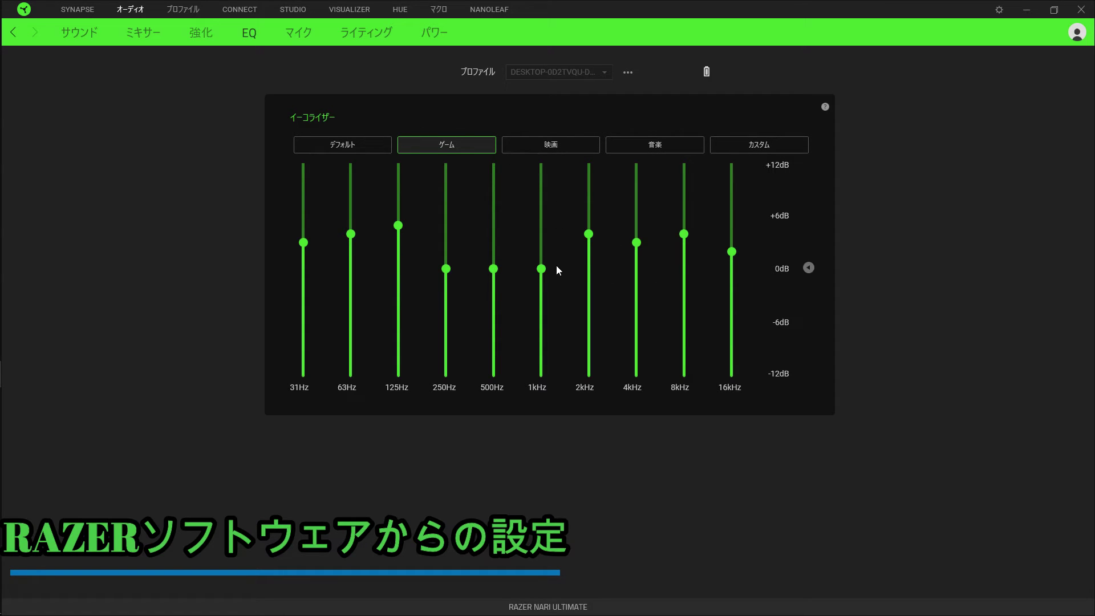
mouse_move(305, 244)
Step: Look through the マイク, ライティング and パワー settings pages and go back through the pages to サウンド
click(296, 36)
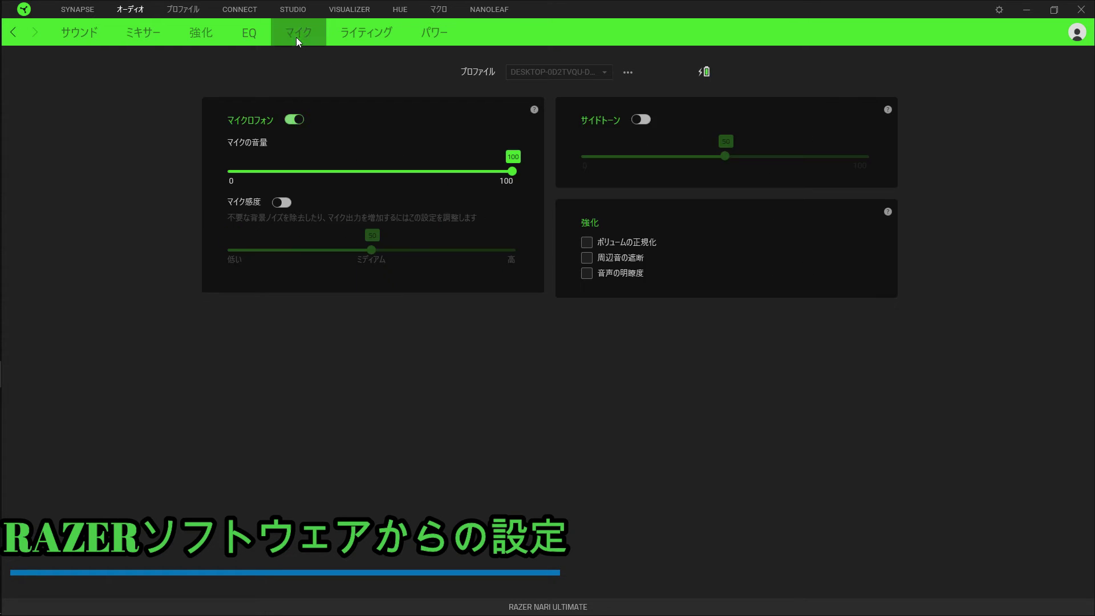
click(366, 35)
click(425, 38)
click(368, 36)
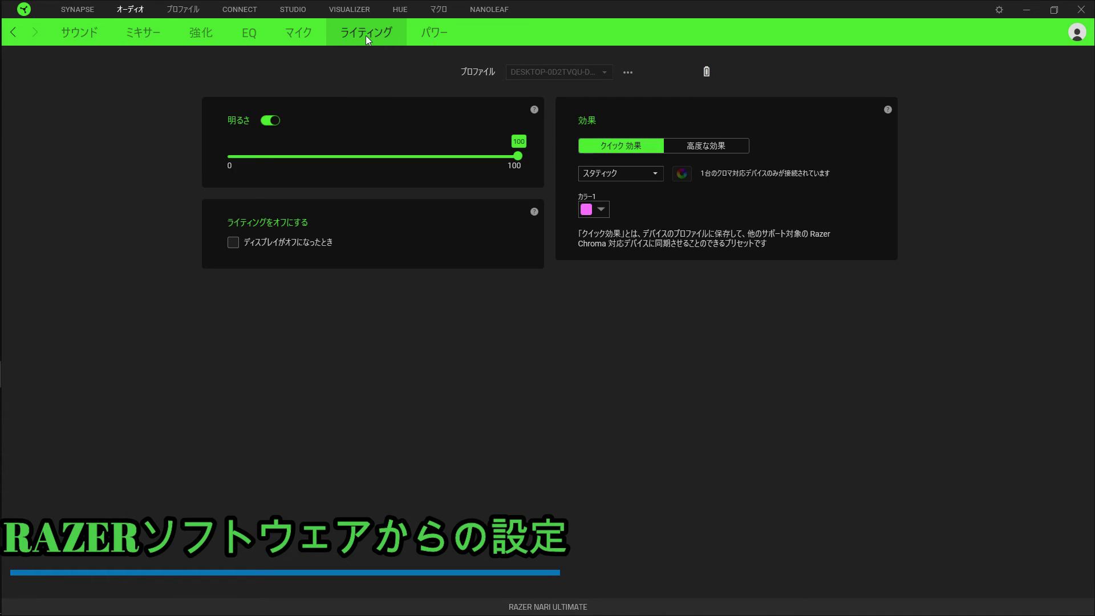
click(296, 33)
click(234, 37)
click(206, 35)
click(145, 35)
click(87, 38)
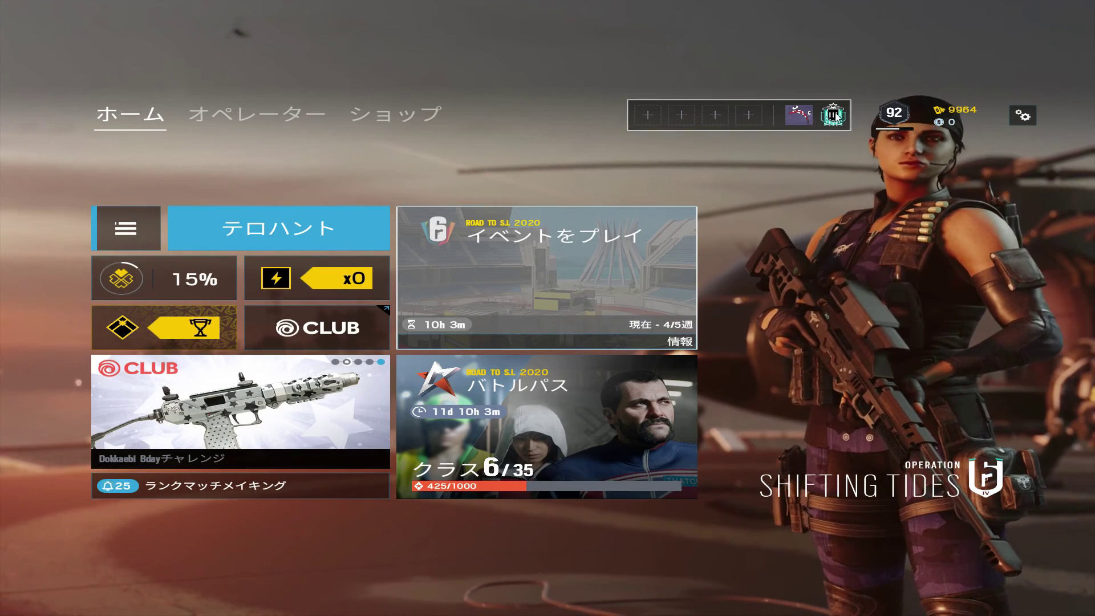
Step: Switch to Rainbow Six Siege and open its 言語と音声 settings down to the ダイナミックレンジ option
click(1010, 117)
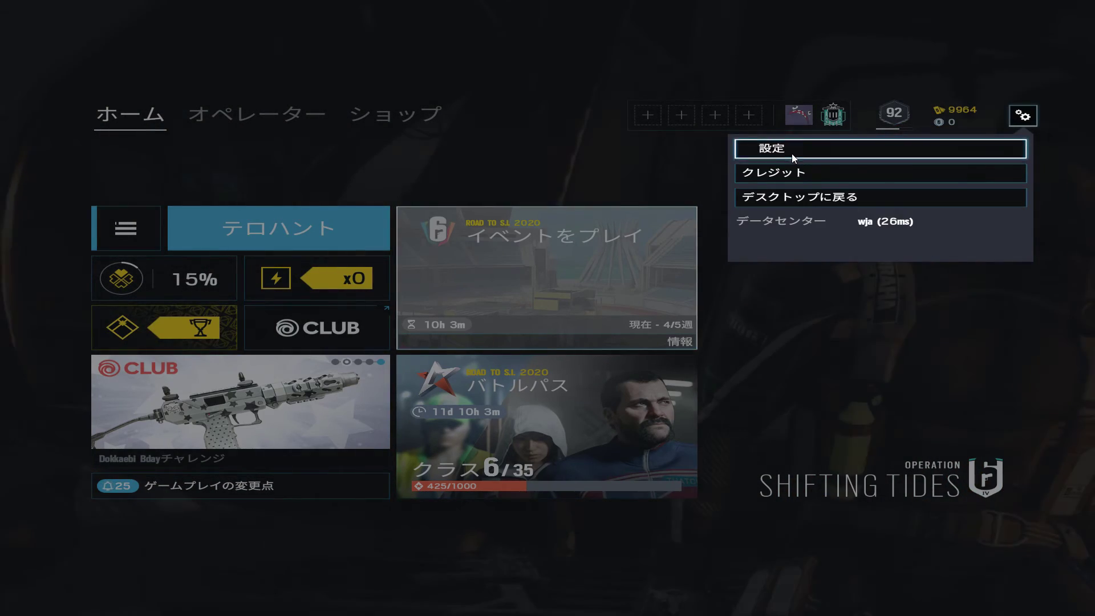
click(792, 151)
click(366, 200)
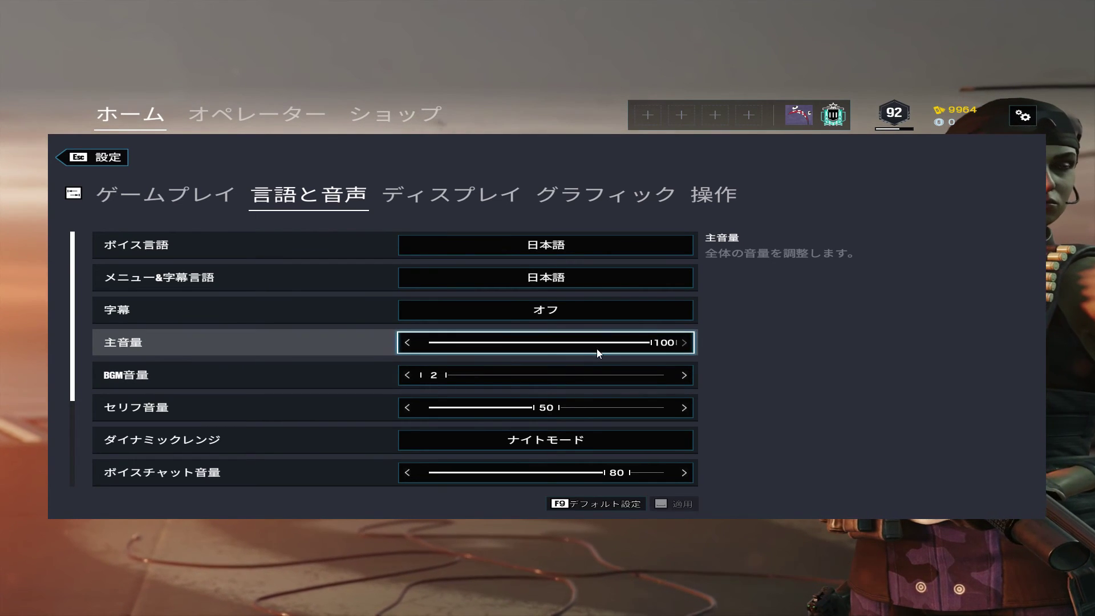
scroll(578, 403, down, 2)
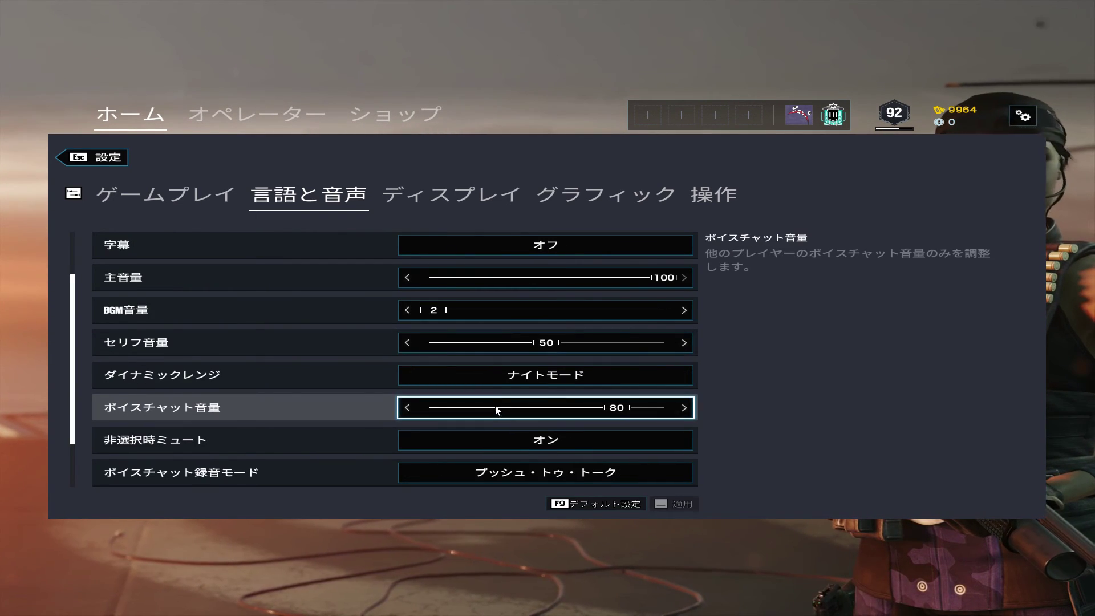
Step: Try different ダイナミックレンジ modes, including TV, and set the option back to ナイトモード
click(522, 383)
click(558, 385)
click(535, 385)
click(545, 385)
click(556, 385)
click(532, 381)
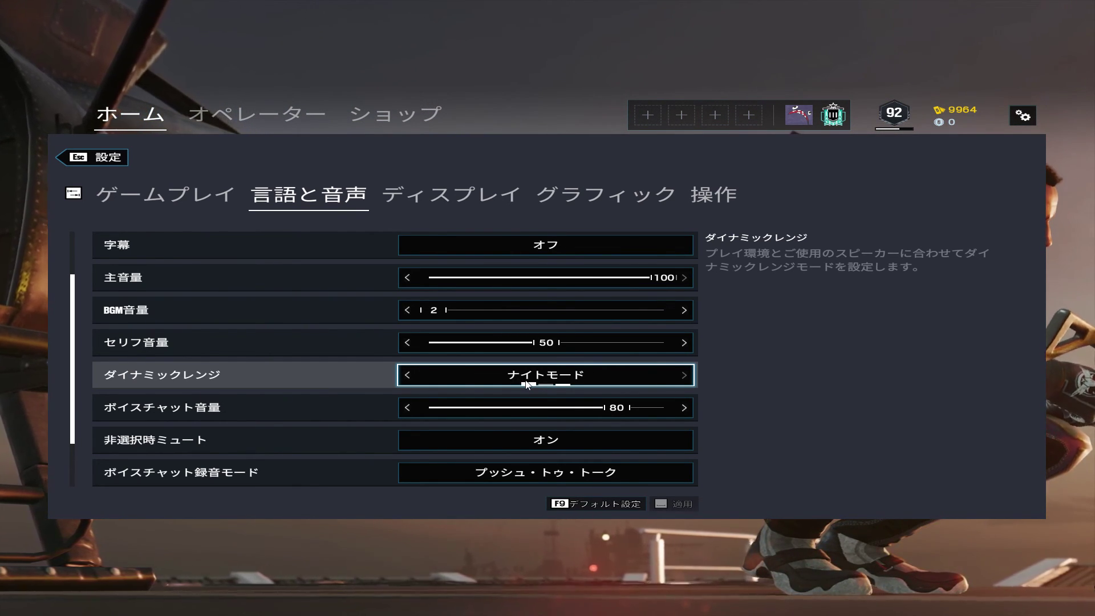
click(528, 382)
click(548, 384)
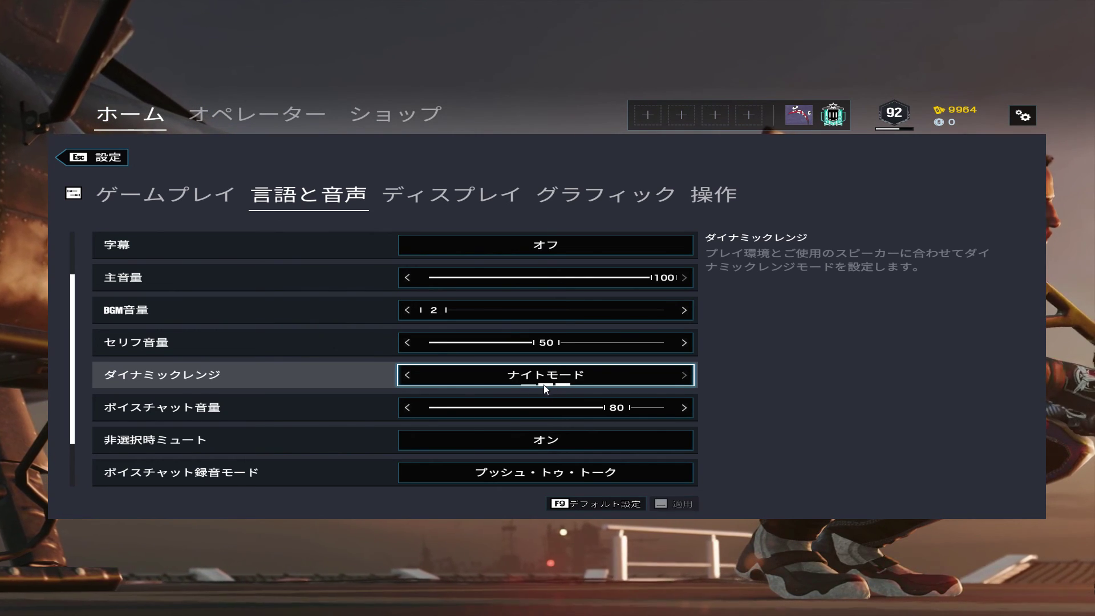
click(542, 384)
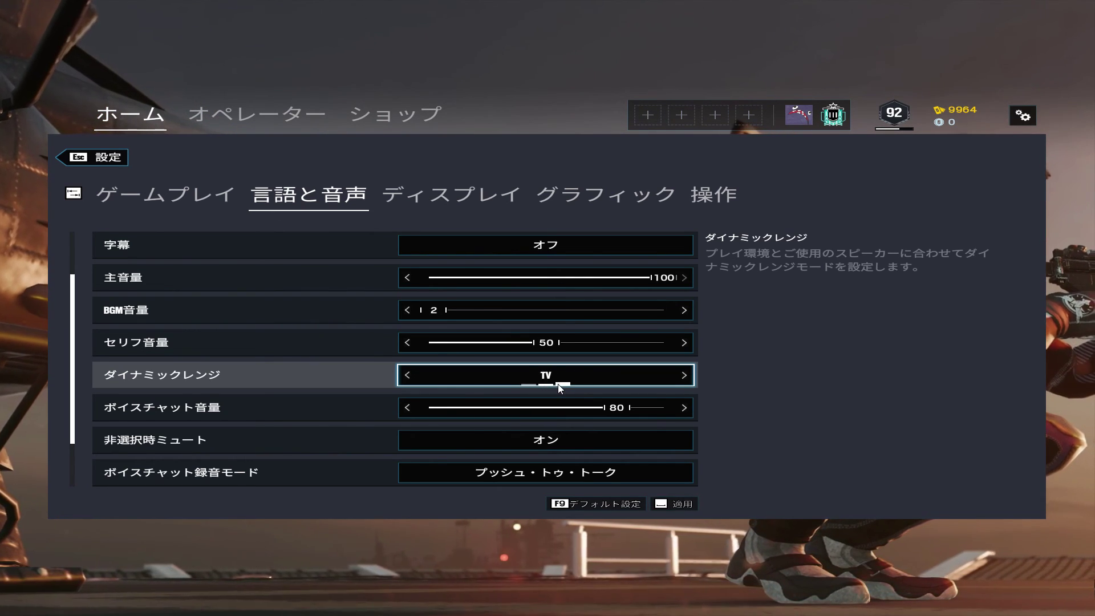
click(560, 386)
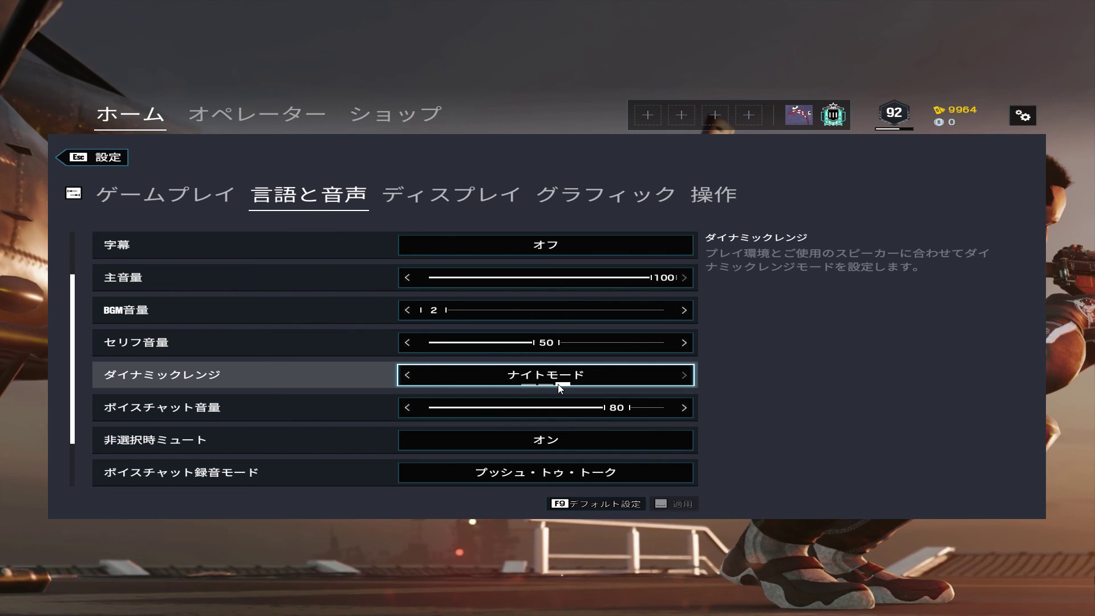